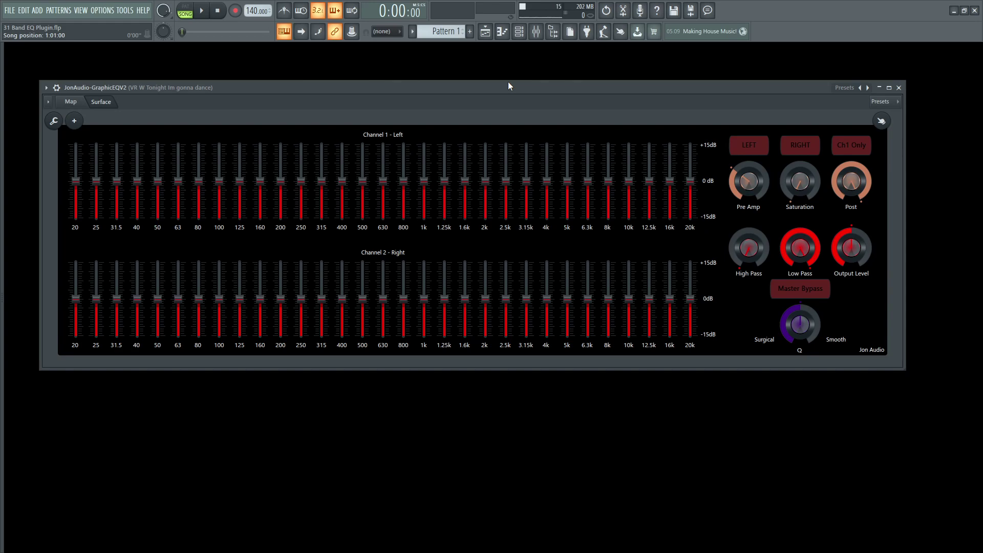
Step: Show the playlist, play the vocal clip briefly, then bring GraphicEQV2 back in front
key(F5)
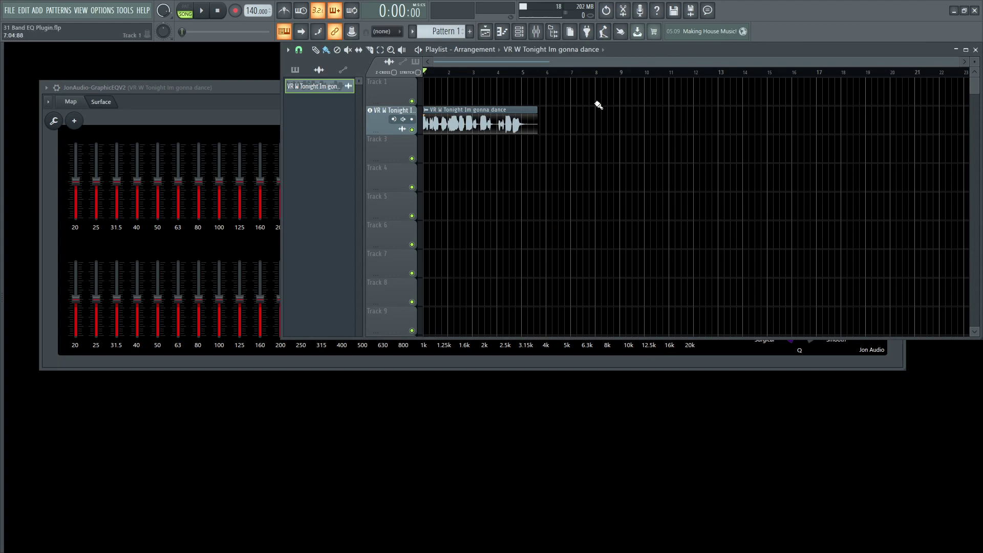
key(space)
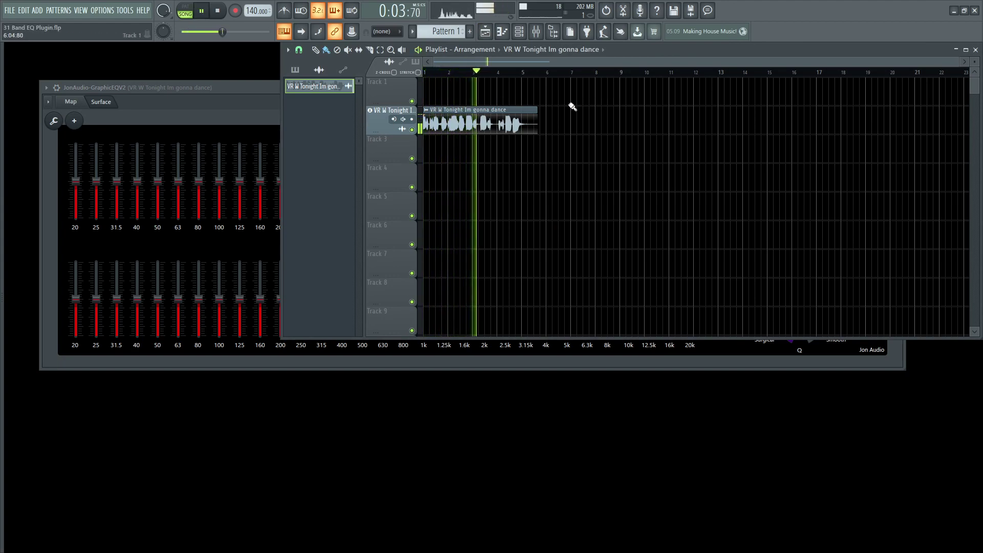
key(space)
click(248, 100)
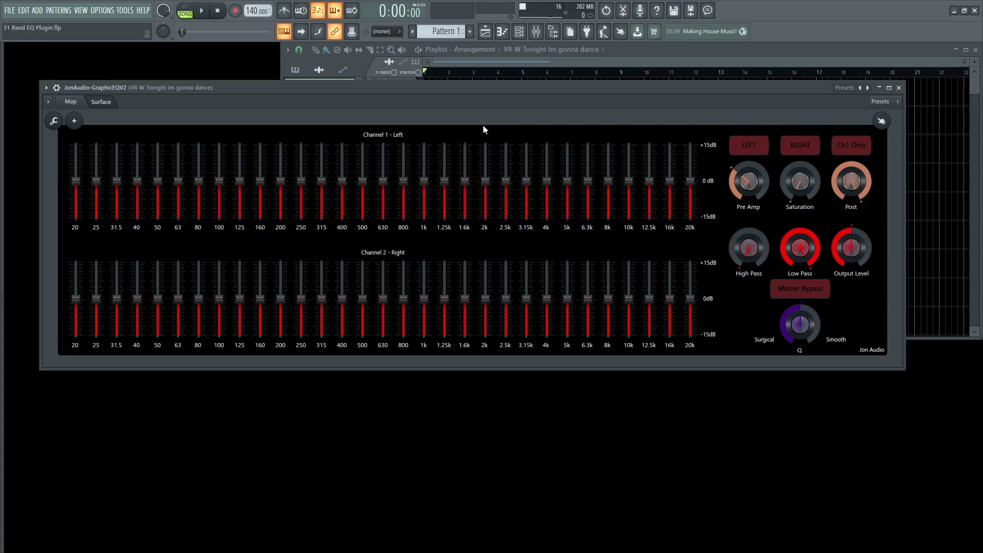
Step: Toggle Ch1 Only on and off, then boost the left 1.6k band to about +10 dB during playback
click(856, 147)
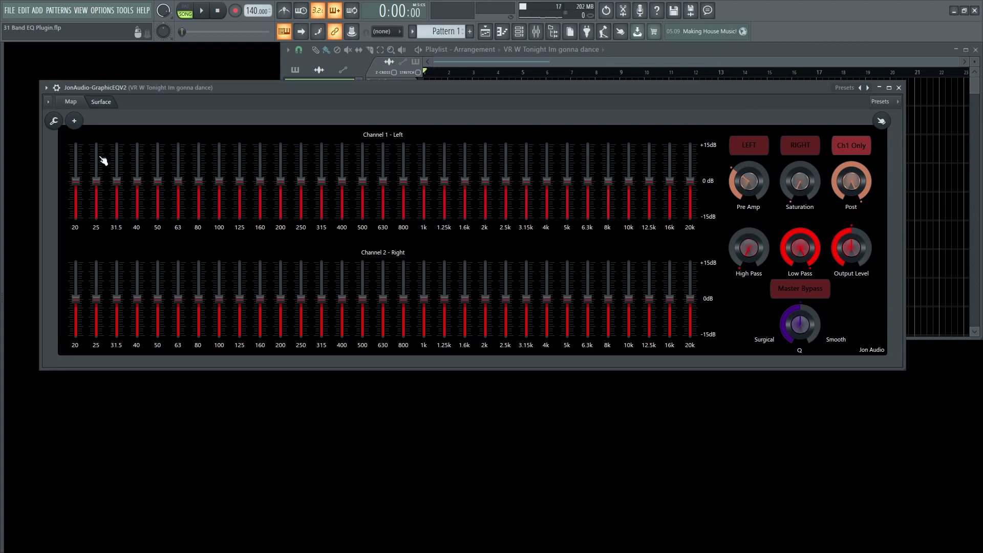
click(859, 147)
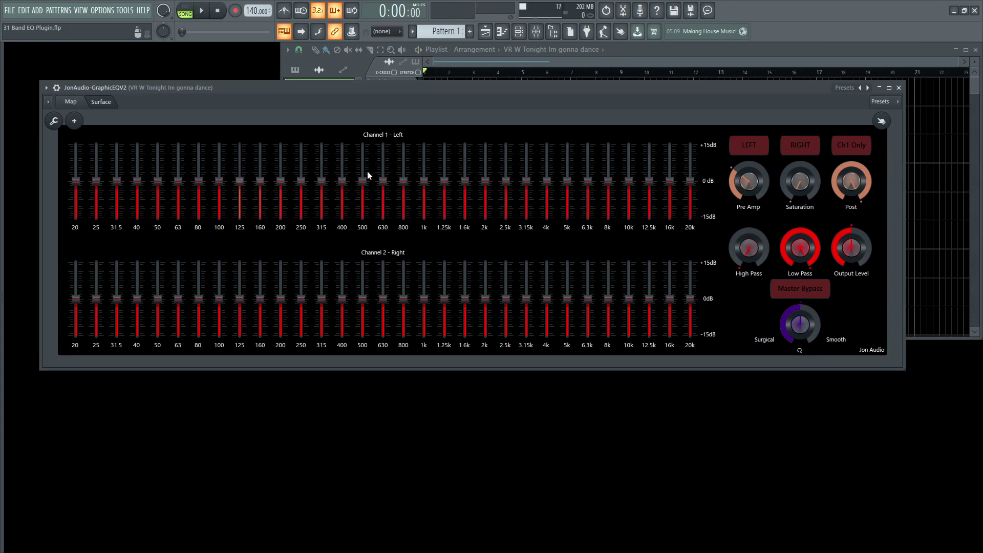
key(space)
drag(464, 181, 463, 157)
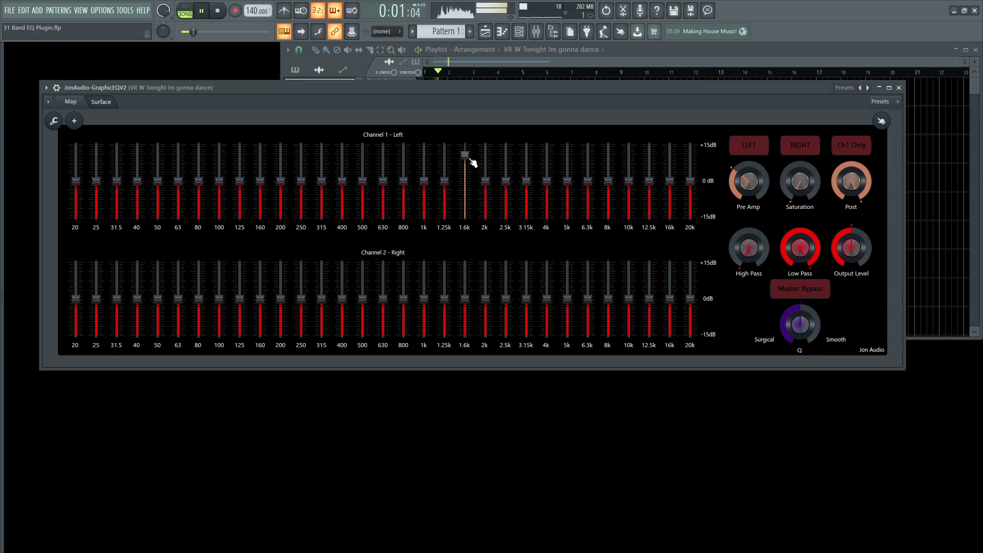
key(space)
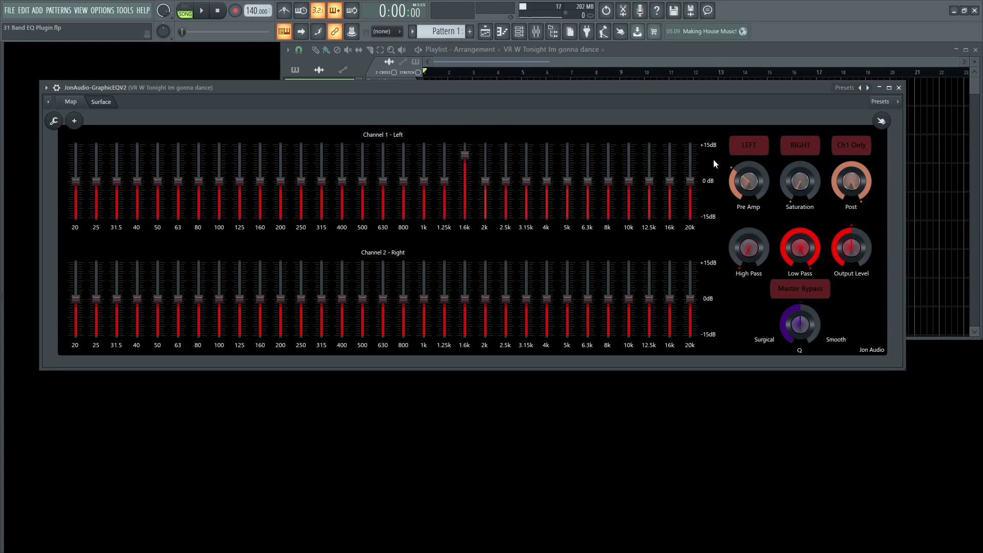
Step: Audition the left channel alone, then switch to right-channel-only listening during playback
key(space)
click(761, 147)
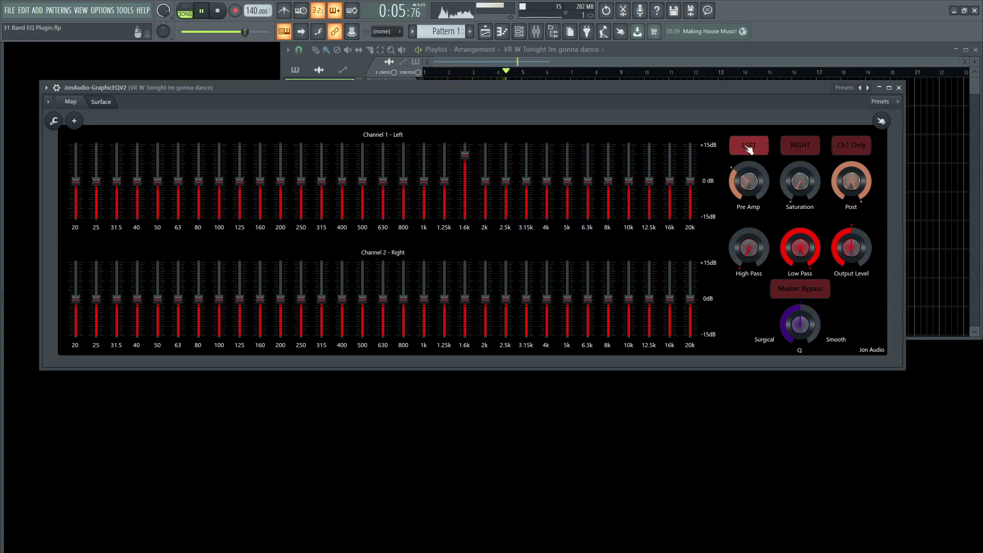
click(752, 147)
key(space)
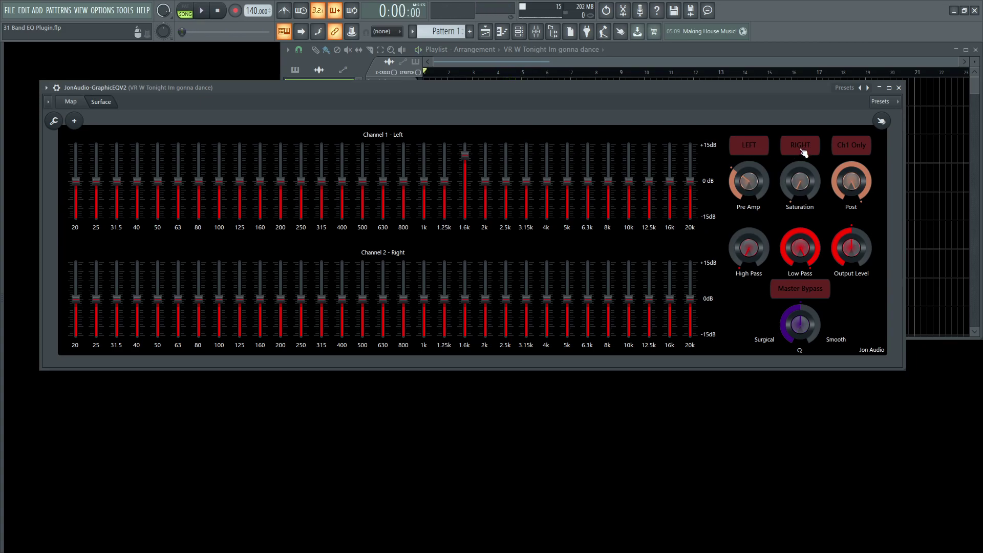
key(space)
click(802, 151)
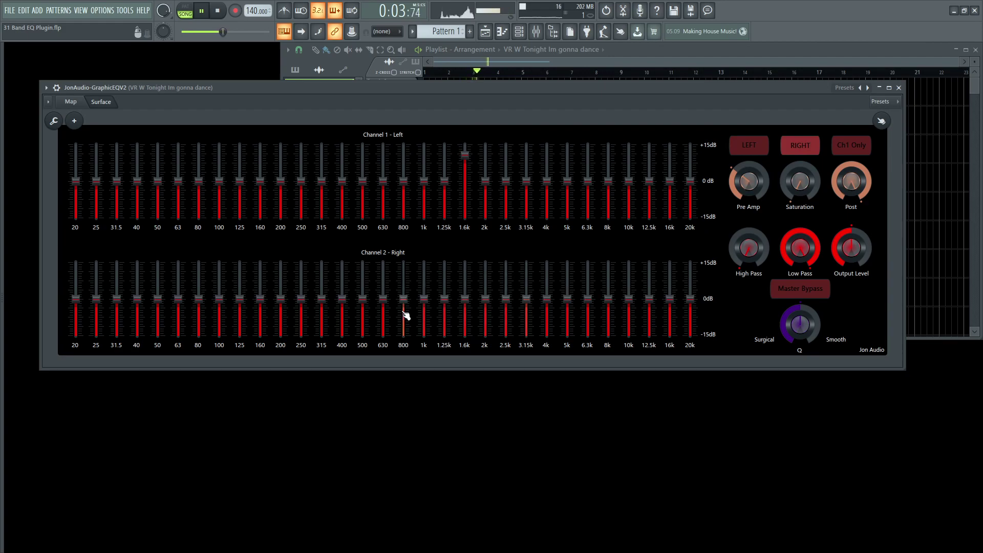
Step: Boost the right channel's 800, 1k, 1.25k, 2k and 2.5k bands to about +12 dB
drag(424, 302, 406, 272)
drag(444, 299, 444, 273)
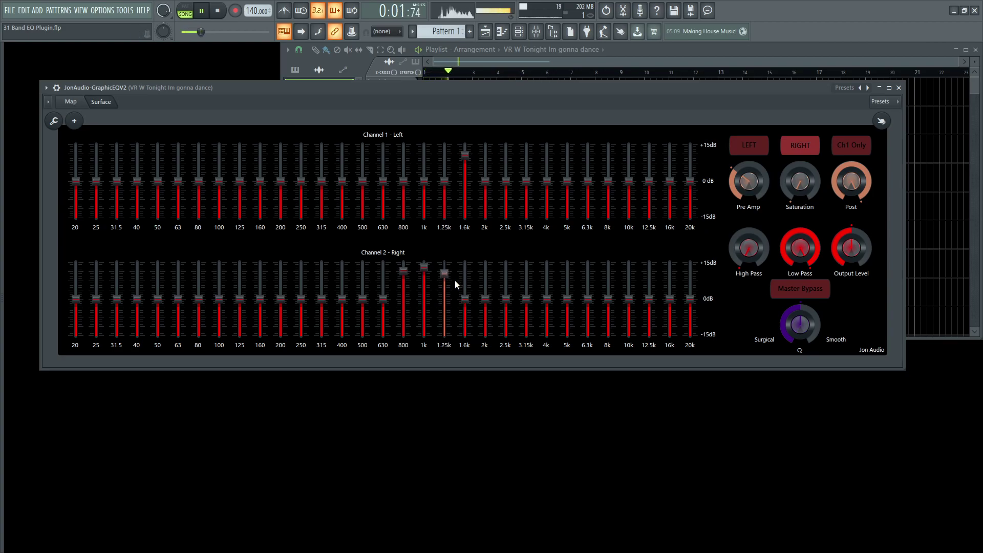
drag(486, 303, 507, 271)
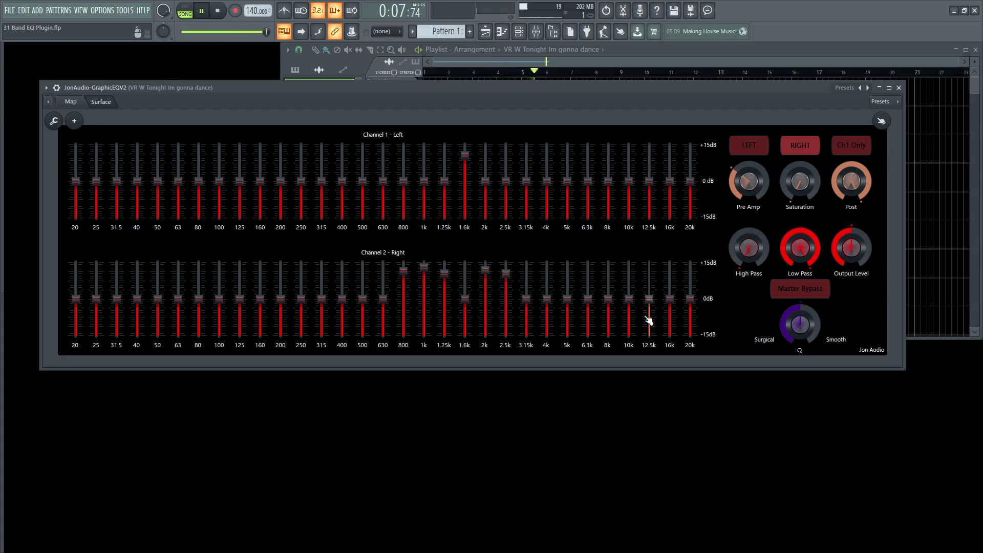
click(800, 145)
key(space)
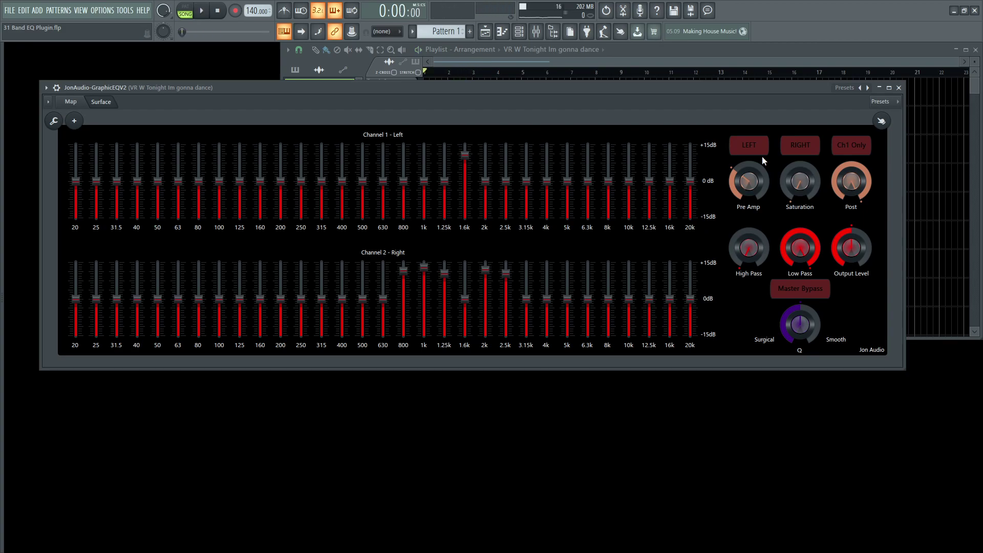
key(space)
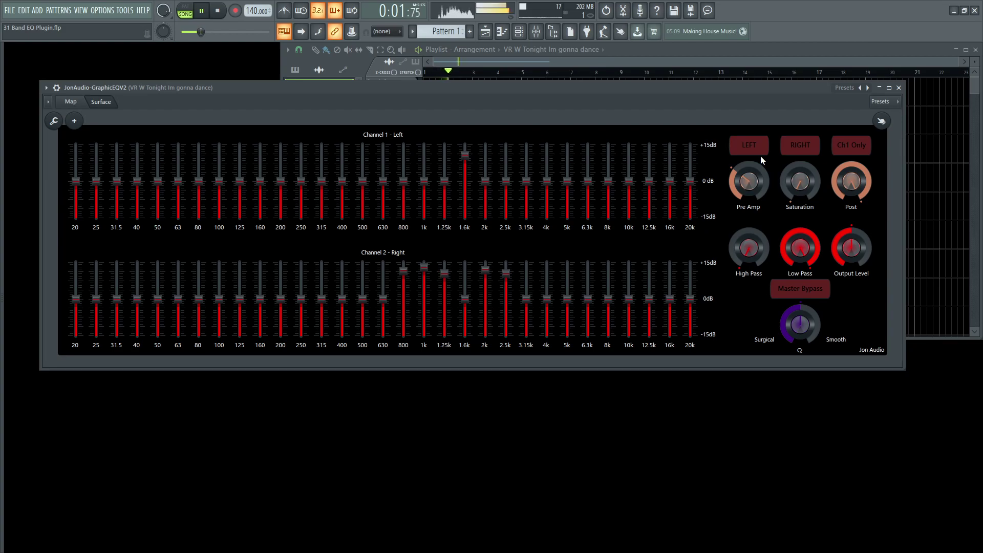
key(space)
Step: Reset the right 800, 1k, 1.25k, 2k, 2.5k bands and the left 1.6k band to 0 dB
mouse_move(508, 270)
mouse_down()
mouse_move(462, 303)
mouse_move(445, 270)
mouse_move(414, 270)
mouse_up()
double_click(403, 270)
double_click(423, 267)
double_click(464, 154)
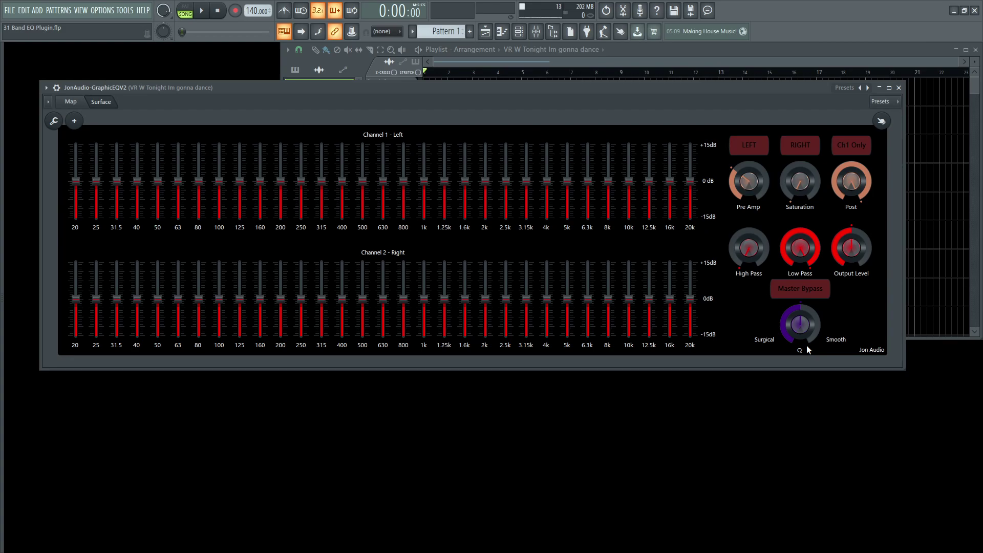
Step: Test Q toward Surgical with the left 4k band raised about 3 dB, then return 4k to 0 dB
drag(806, 345, 811, 324)
drag(546, 180, 547, 217)
mouse_move(800, 323)
mouse_down()
mouse_move(799, 339)
mouse_move(800, 317)
mouse_up()
drag(547, 217, 546, 180)
key(space)
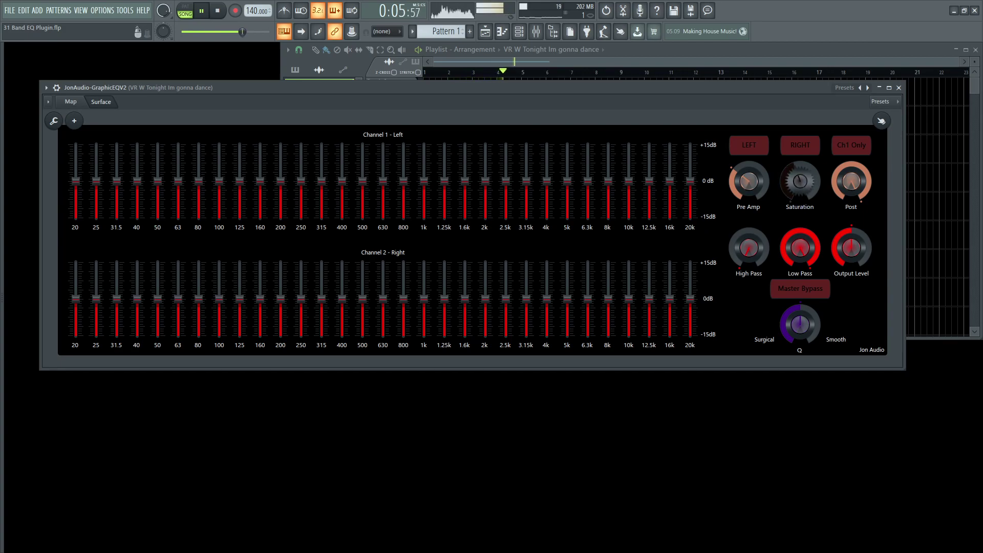
key(space)
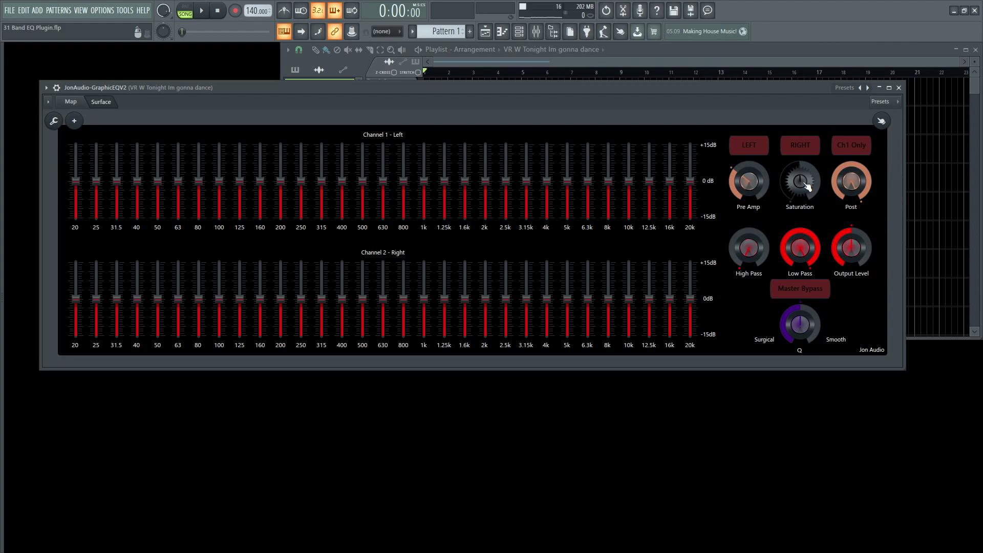
key(space)
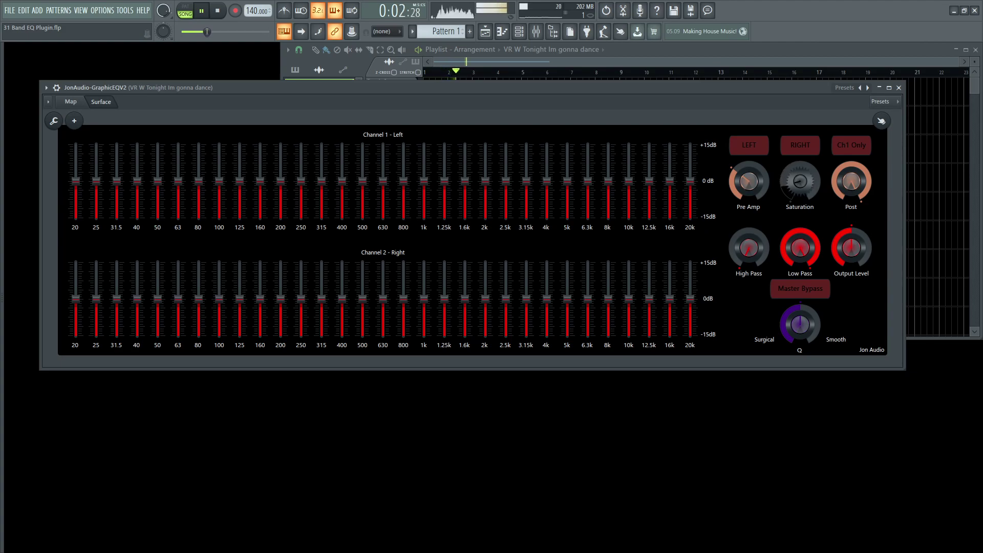
key(space)
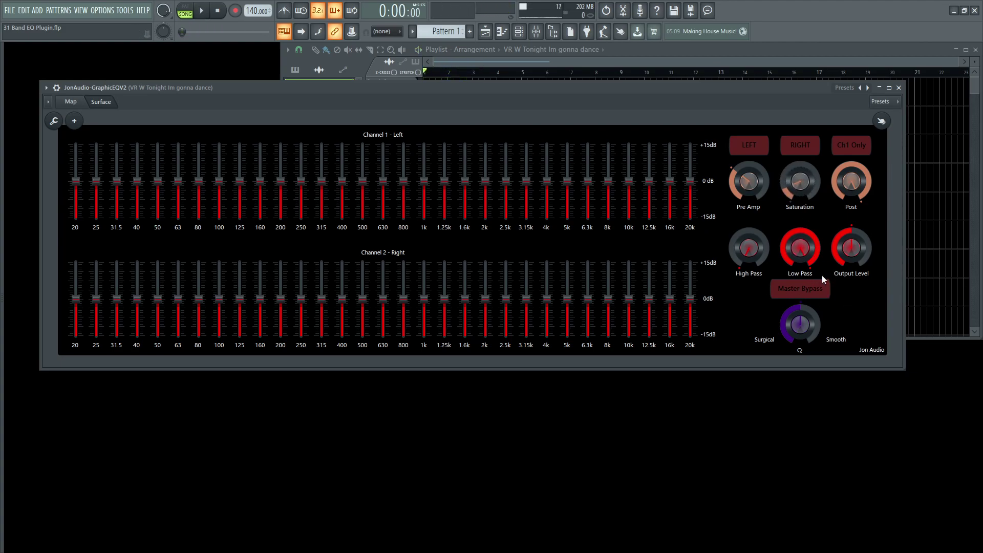
key(space)
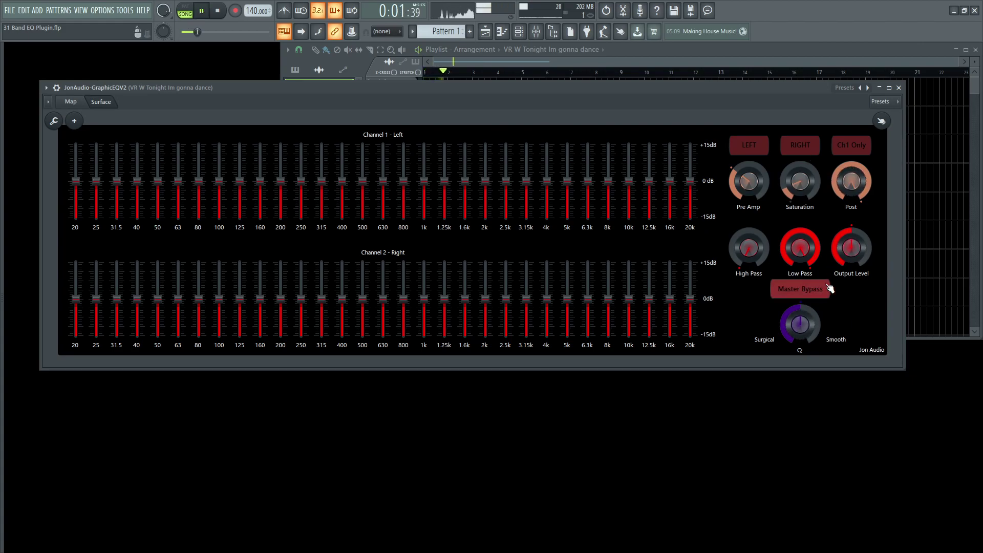
click(820, 294)
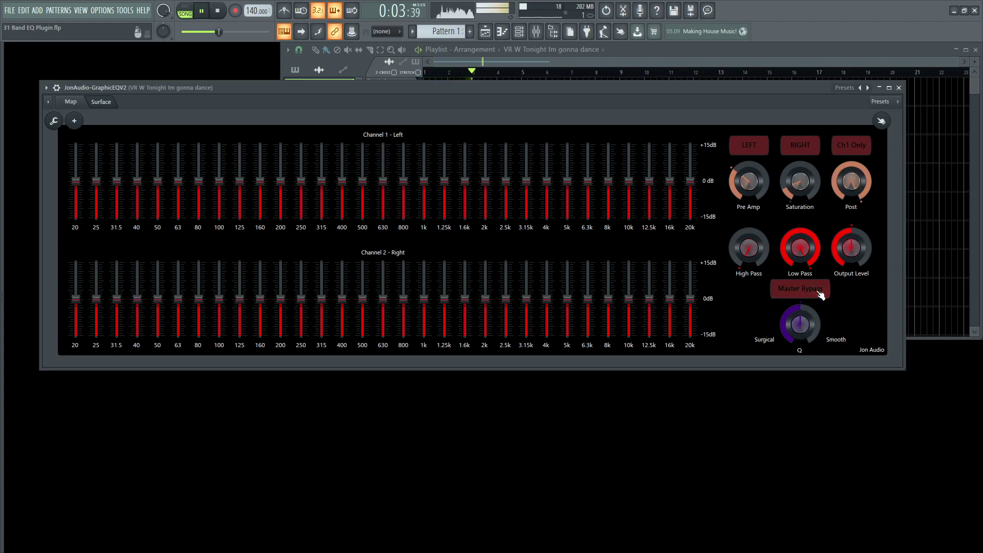
key(space)
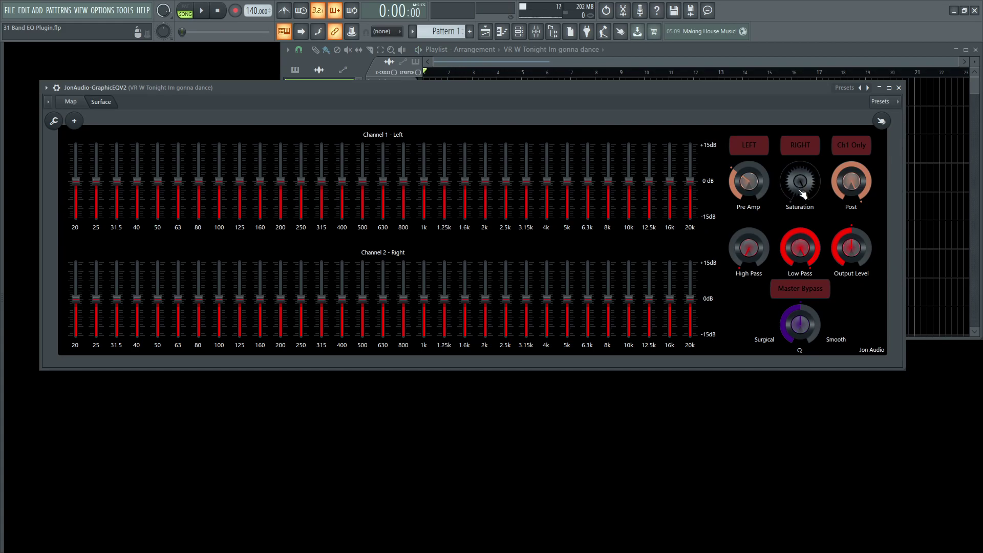
key(space)
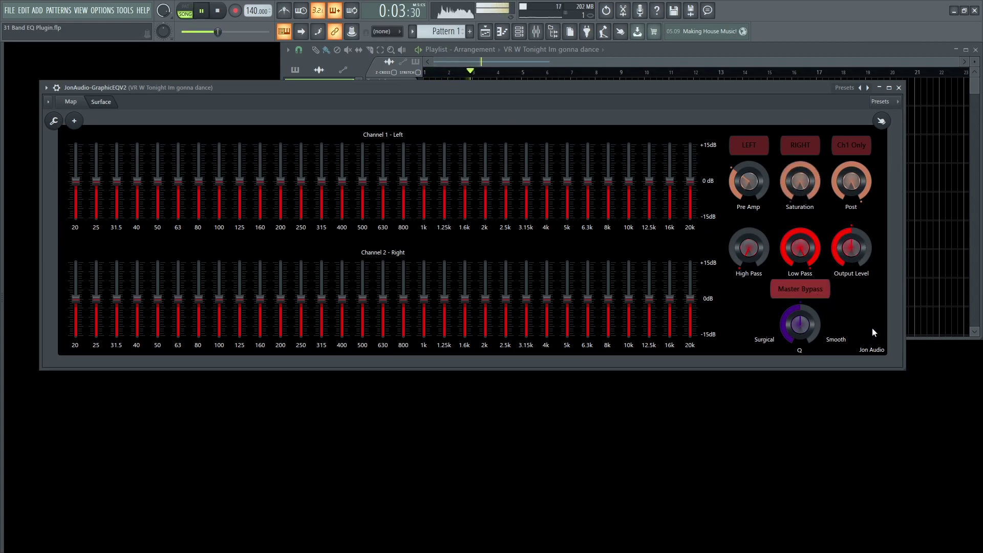
click(799, 287)
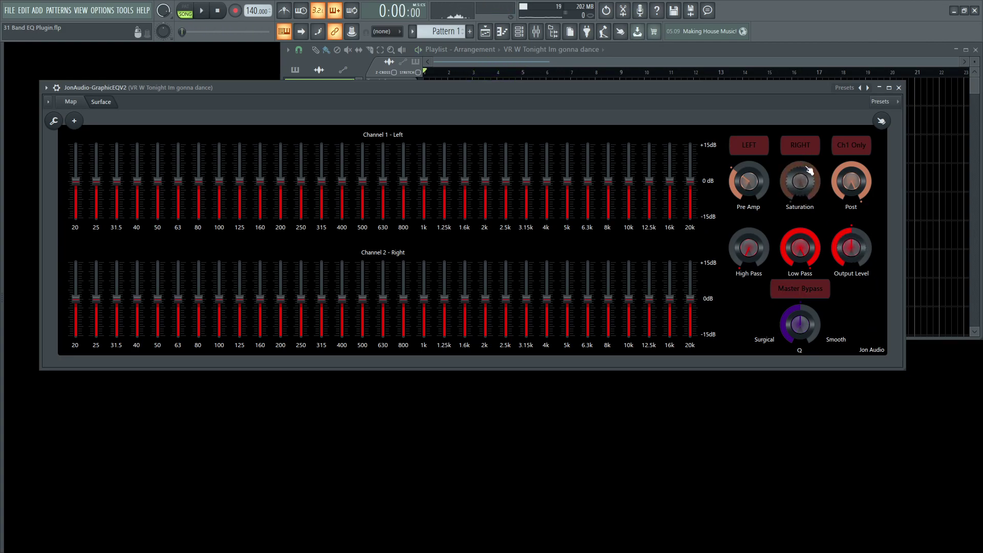
key(space)
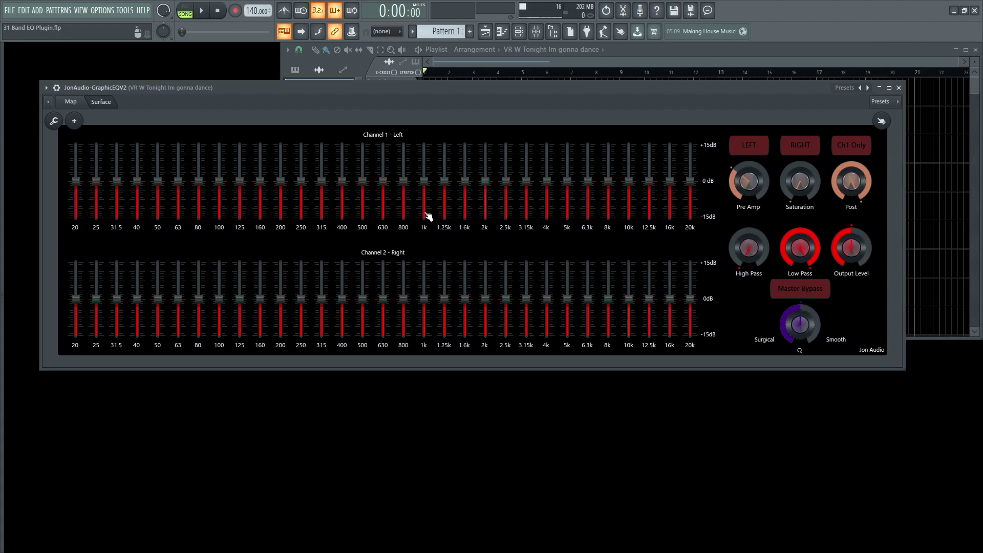
Step: Switch to the Map view, pan across the patcher graph, and briefly open the L-Bands 8-14 EQ
click(72, 102)
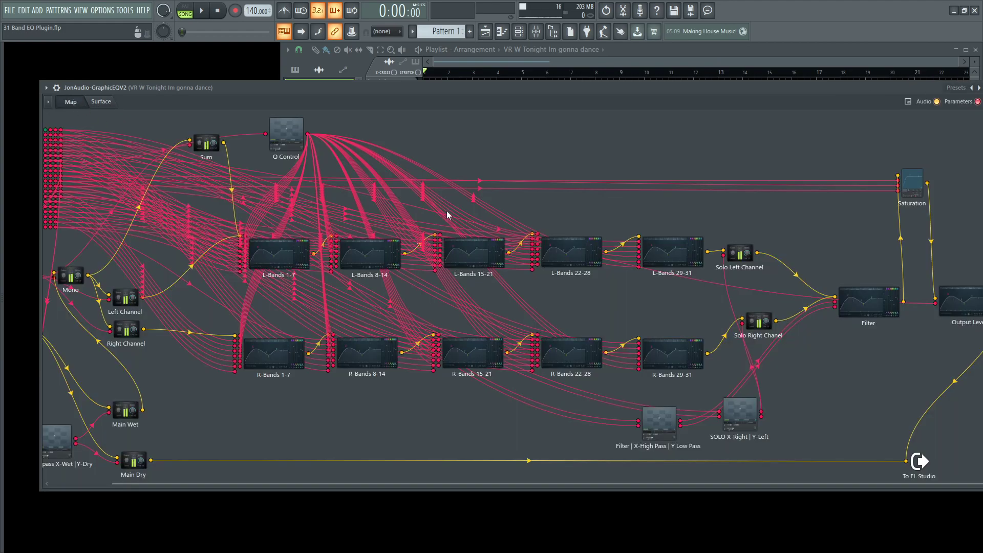
drag(522, 484, 839, 421)
scroll(616, 447, left, 2)
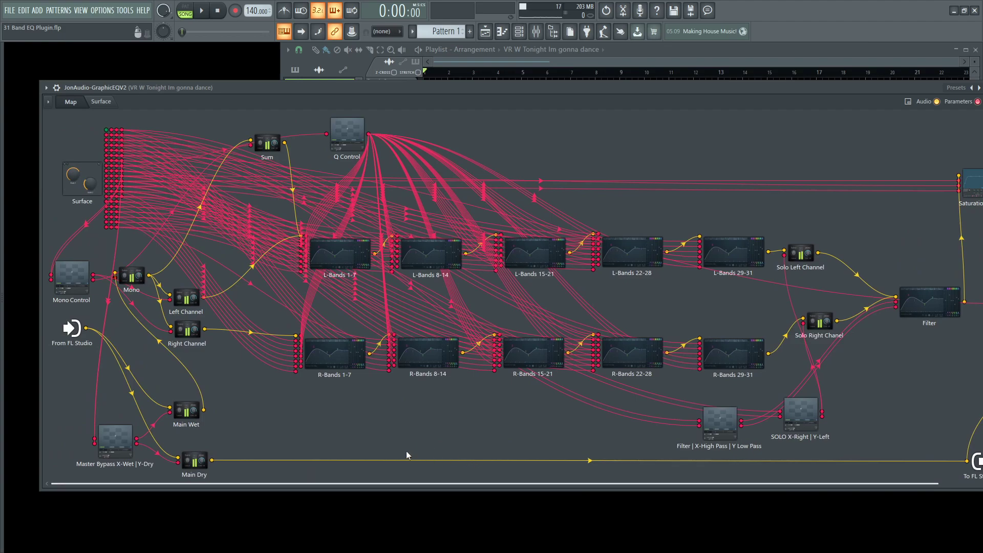
double_click(429, 258)
click(666, 185)
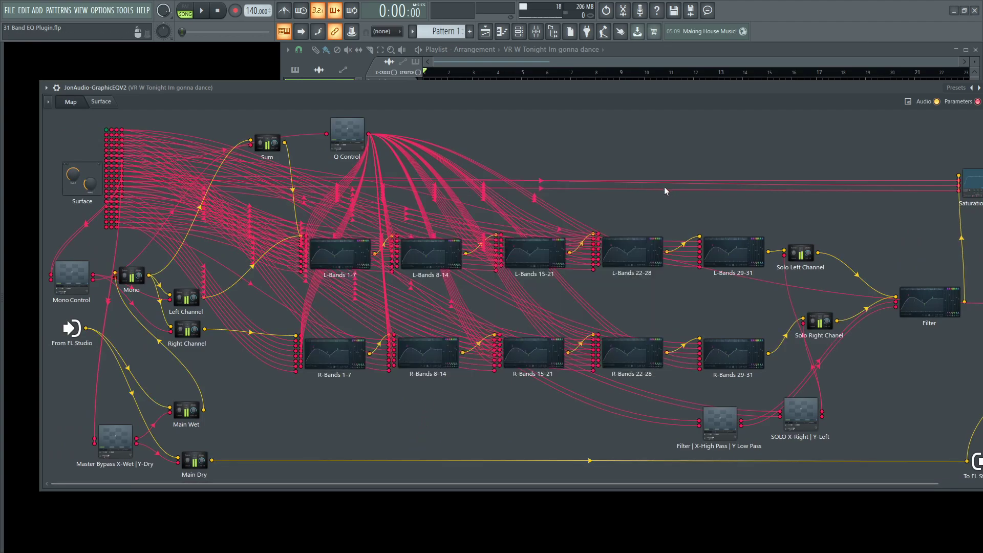
Step: Reopen L-Bands 8-14 and boost the left channel's 125–400 Hz sliders on the Surface view
double_click(437, 256)
click(90, 103)
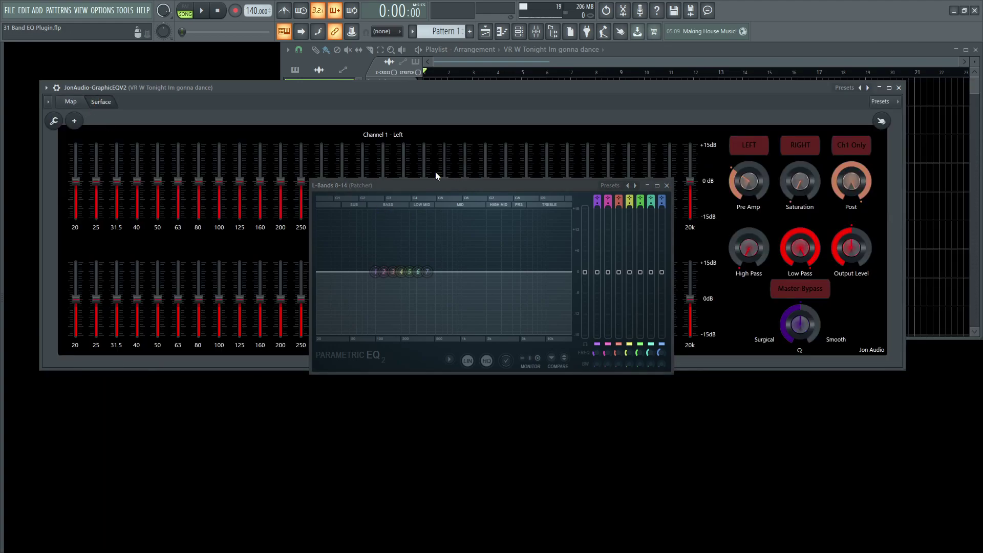
drag(433, 184, 408, 210)
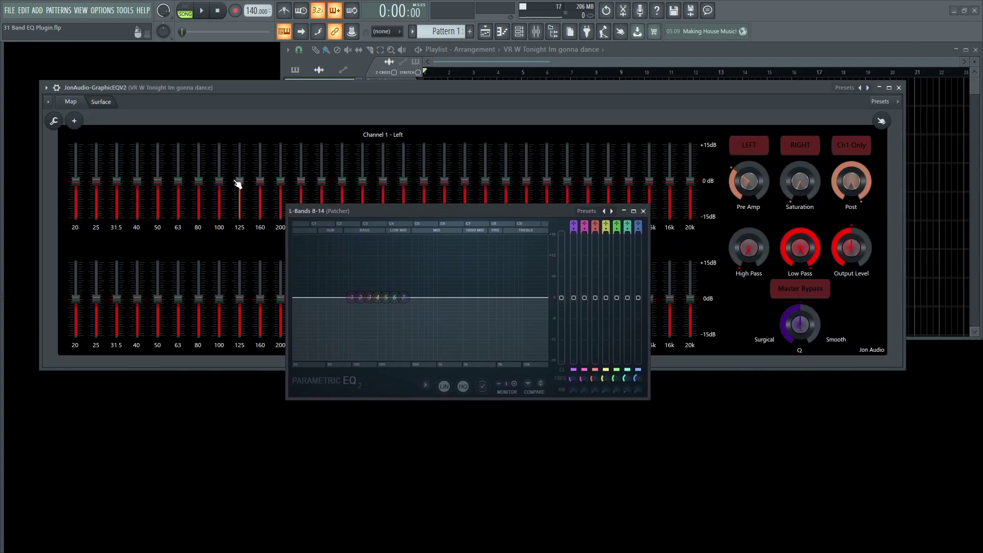
drag(239, 180, 341, 157)
Step: Rearrange the windows, close the playlist, and enlarge the L-Bands 8-14 Parametric EQ
drag(408, 212, 288, 270)
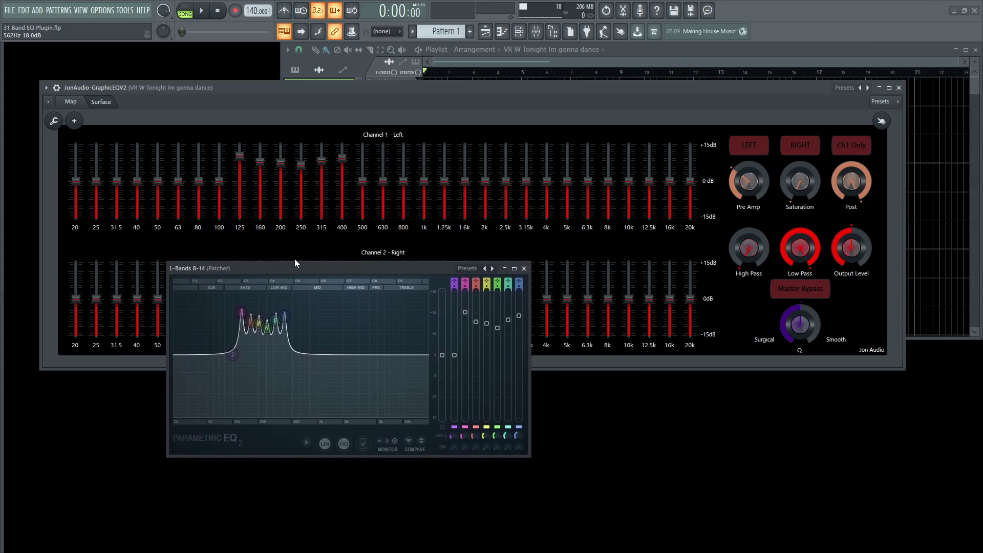
drag(371, 87, 364, 49)
click(484, 31)
click(485, 31)
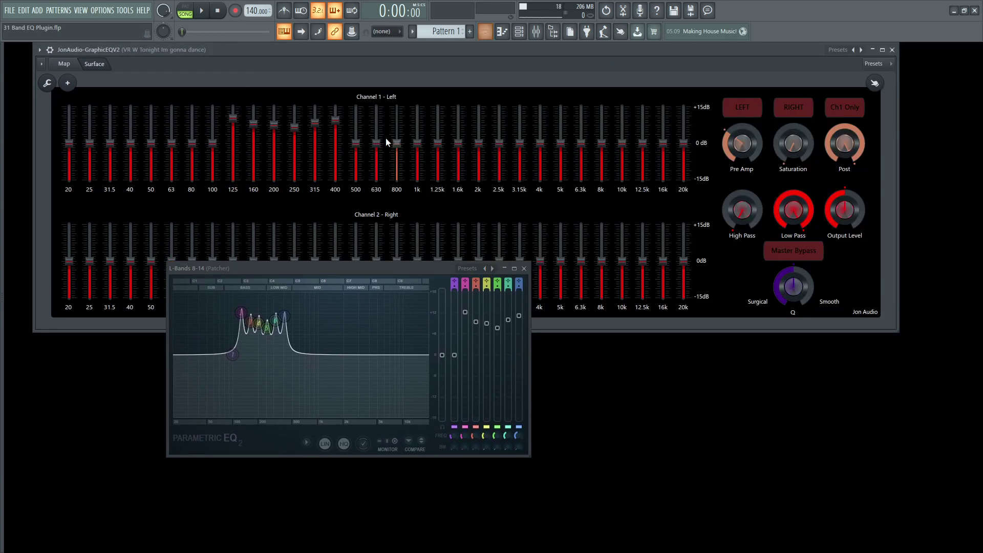
drag(351, 268, 281, 157)
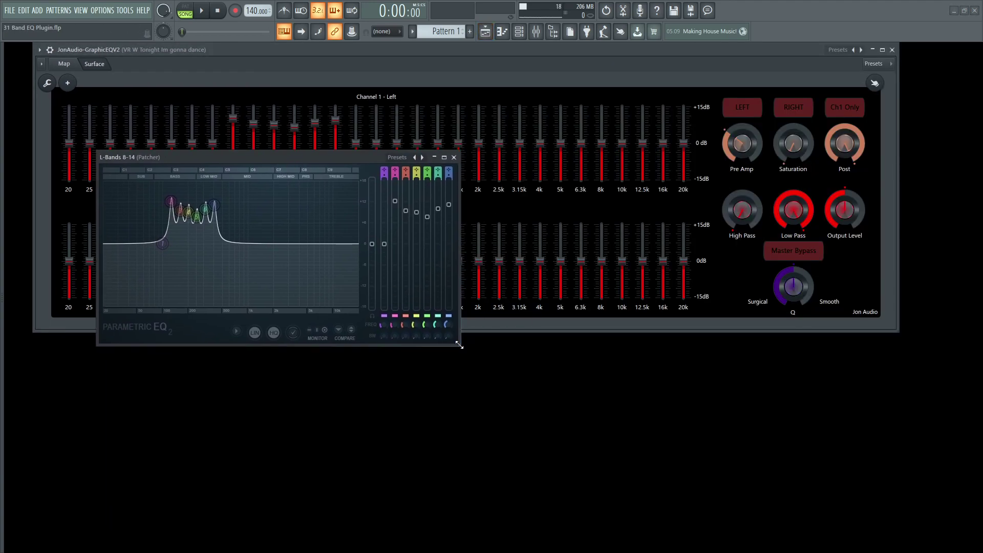
drag(459, 346, 691, 454)
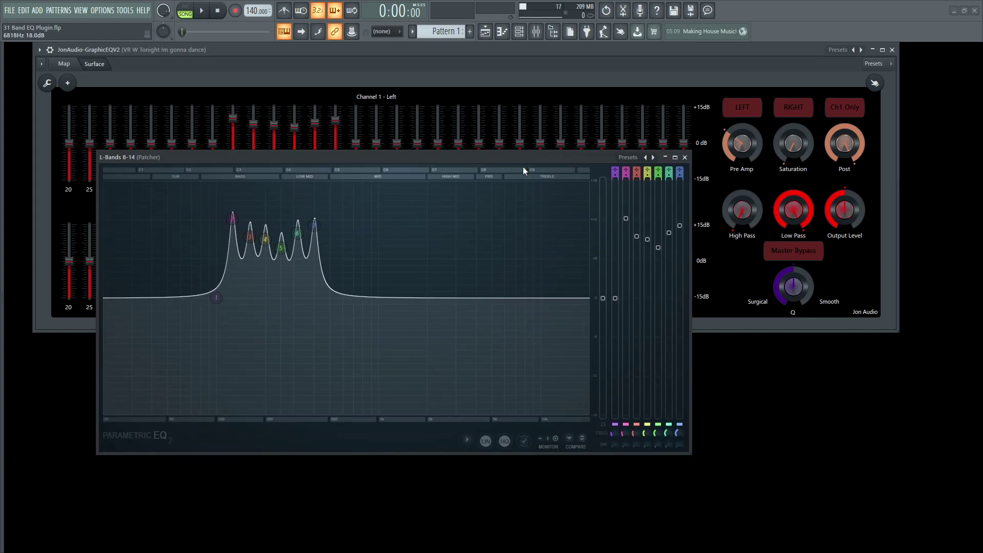
Step: Turn Q toward Surgical to narrow the six peaks, then toward Smooth to broaden them
drag(533, 158, 453, 186)
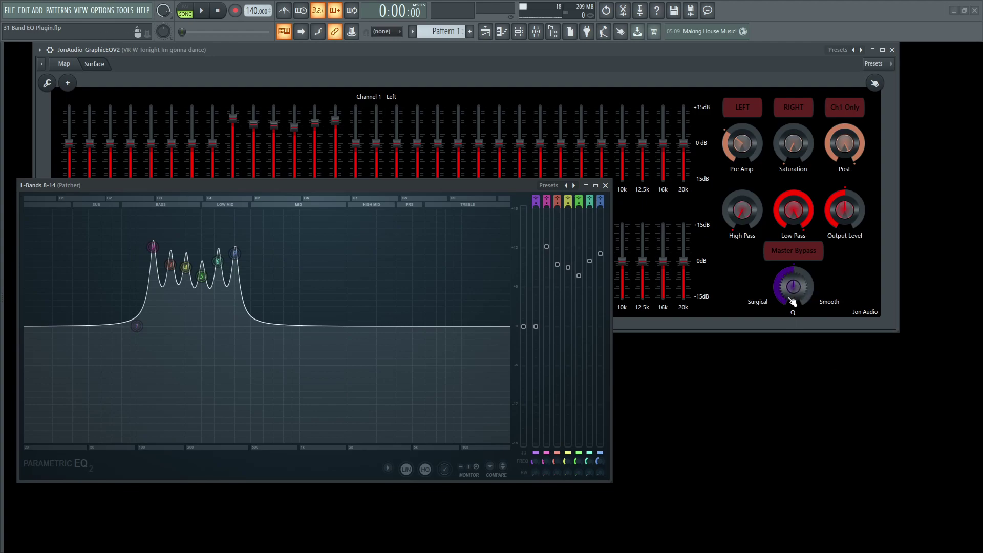
drag(794, 287, 793, 312)
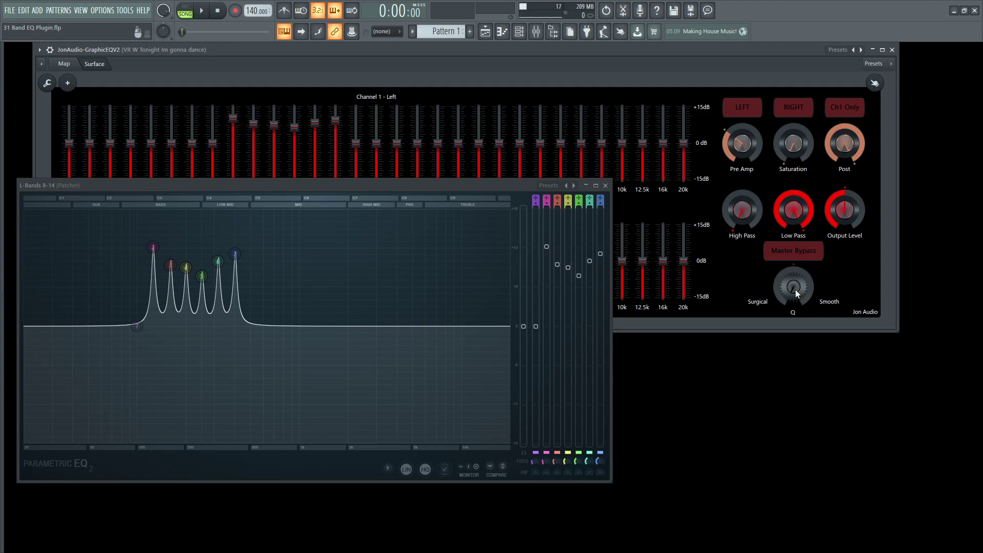
scroll(794, 289, up, 5)
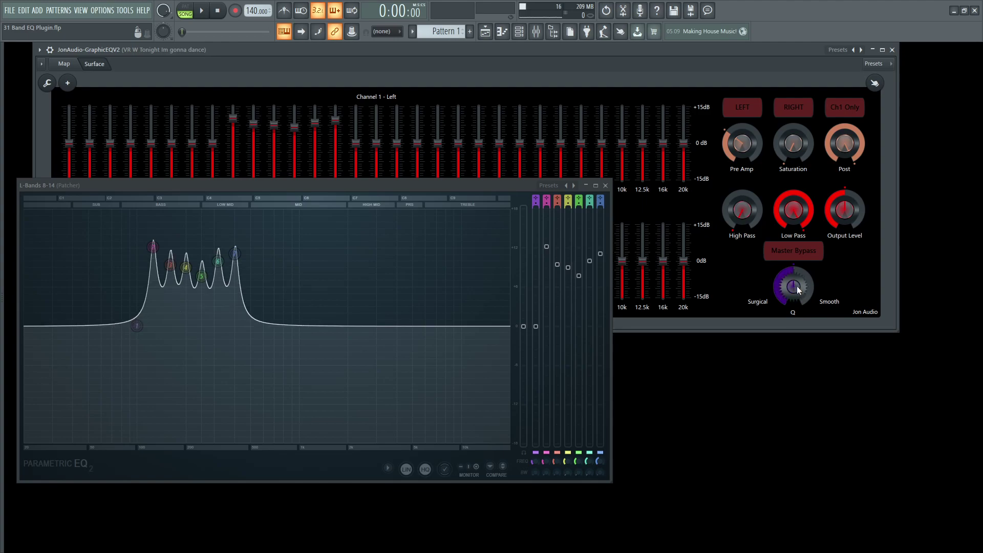
mouse_move(797, 285)
mouse_down()
mouse_move(797, 278)
mouse_move(796, 292)
mouse_up()
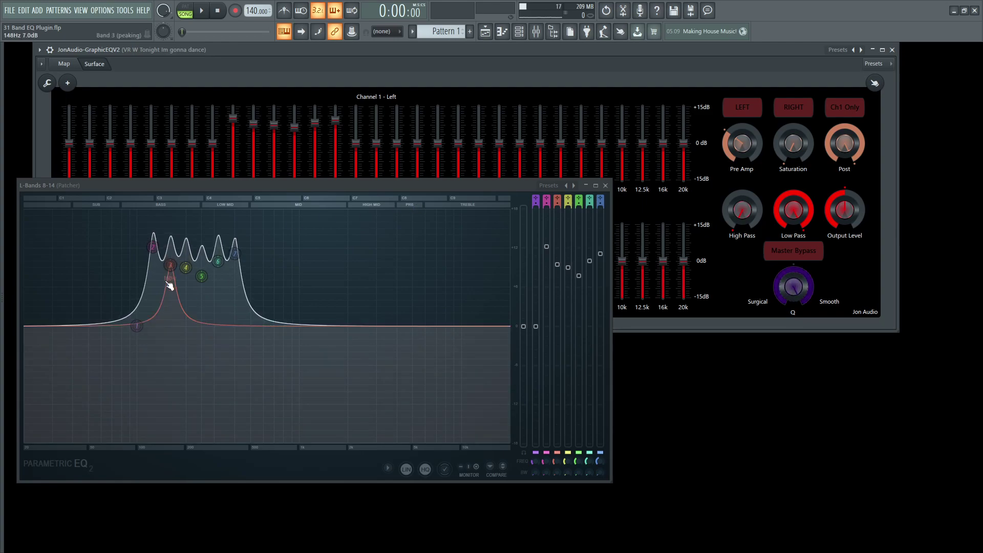
Step: Reset the left 125, 160, 200, 250, 315 and 400 Hz bands to 0 dB
click(234, 127)
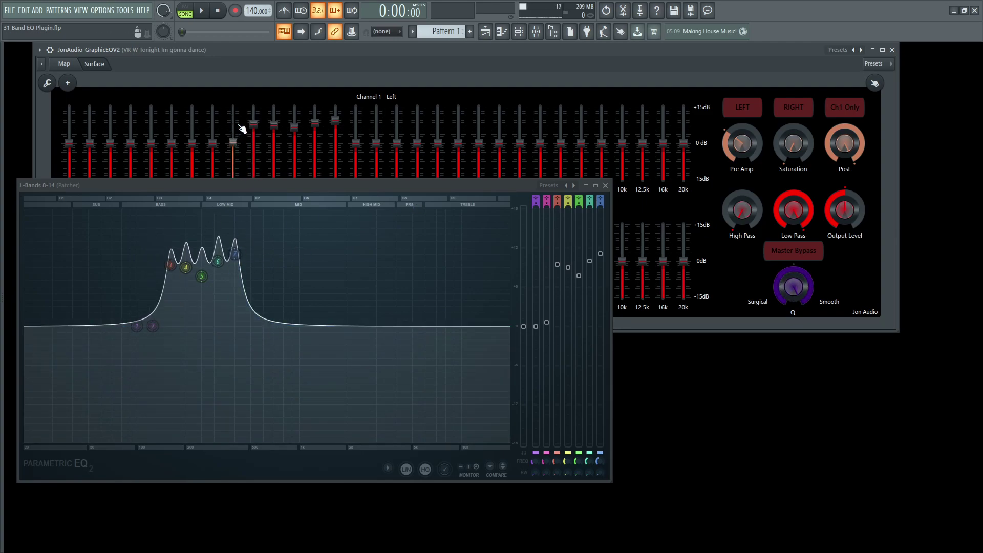
click(253, 129)
click(274, 128)
click(294, 131)
click(315, 125)
click(335, 127)
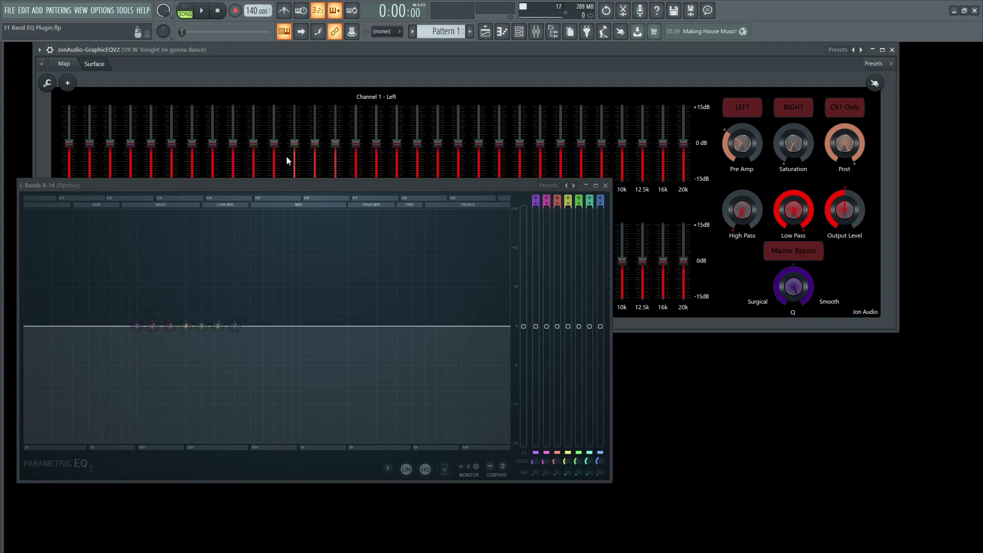
Step: Boost the 250 Hz band alone, reshape its peak with Q, then reset it to 0 dB
drag(294, 143, 294, 125)
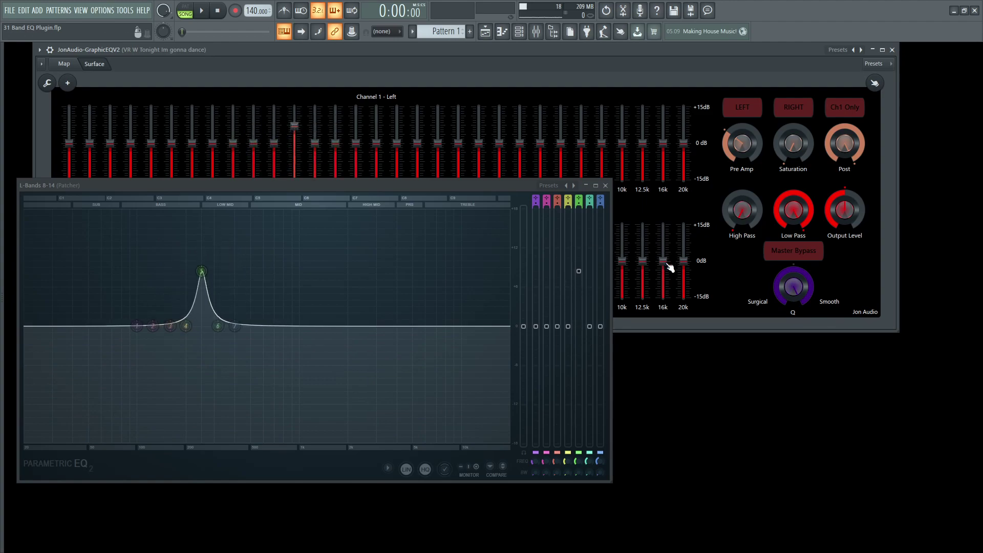
drag(788, 296, 794, 288)
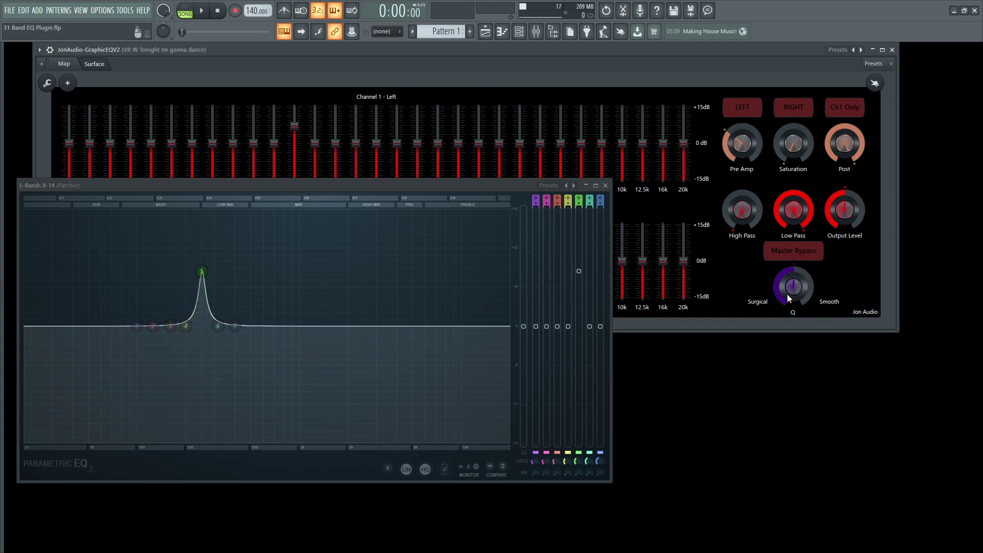
drag(792, 287, 793, 257)
click(299, 138)
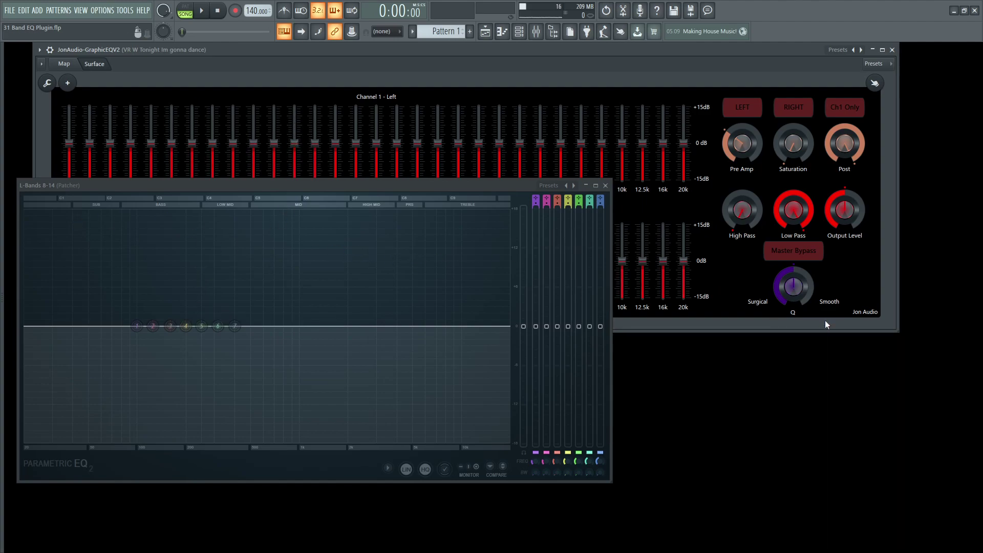
Step: Recentre the Q knob, enlarge the L-Bands 8-14 EQ window, then close it
drag(793, 287, 793, 271)
drag(610, 483, 646, 512)
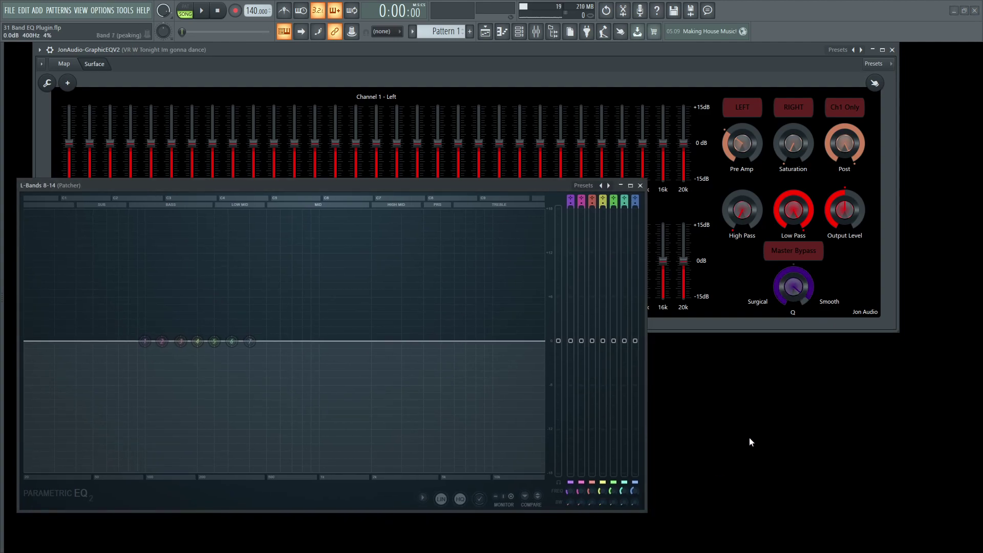
mouse_move(793, 287)
mouse_down()
mouse_move(793, 298)
mouse_move(792, 281)
mouse_up()
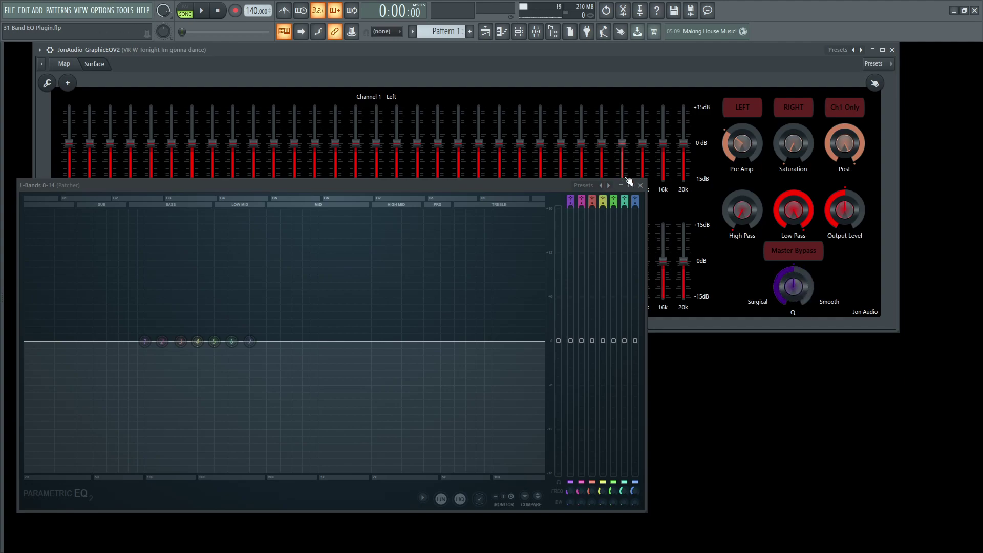
click(640, 187)
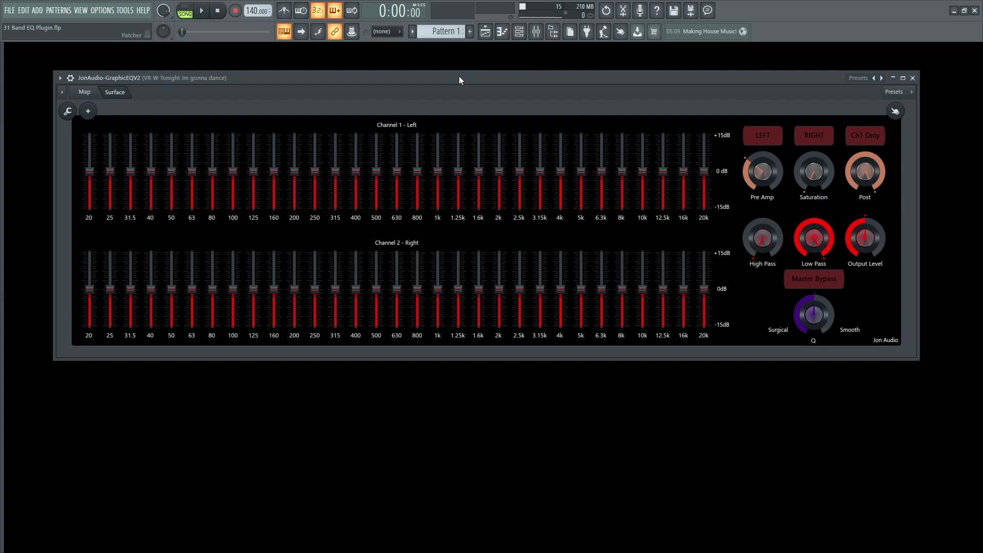
key(F5)
key(F5)
key(F9)
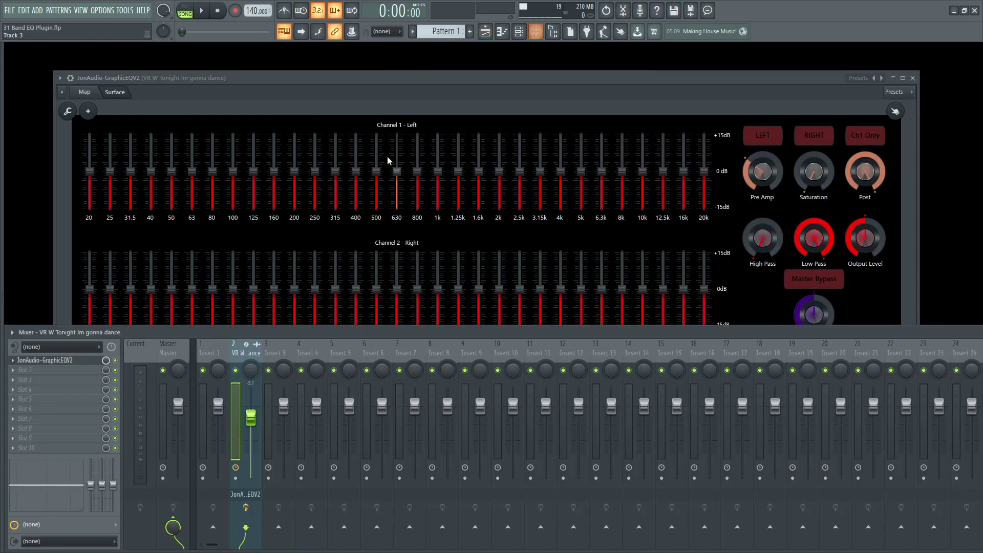
click(41, 360)
click(67, 361)
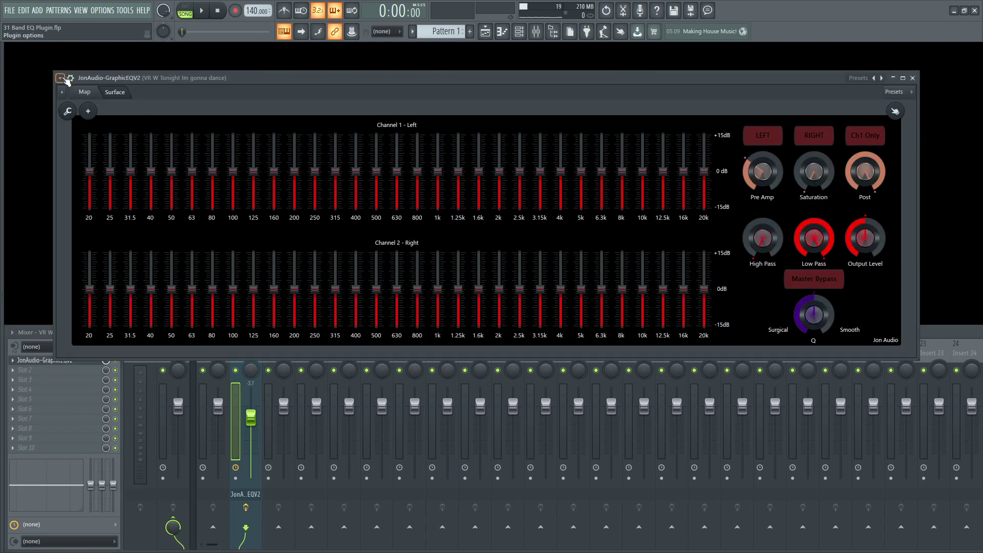
click(64, 79)
mouse_move(90, 118)
click(362, 91)
key(F9)
key(F9)
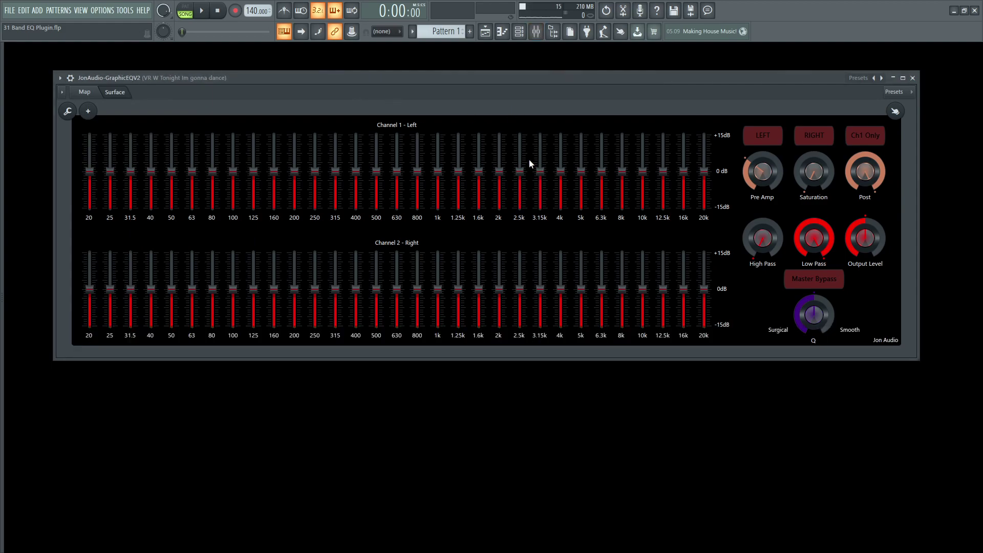